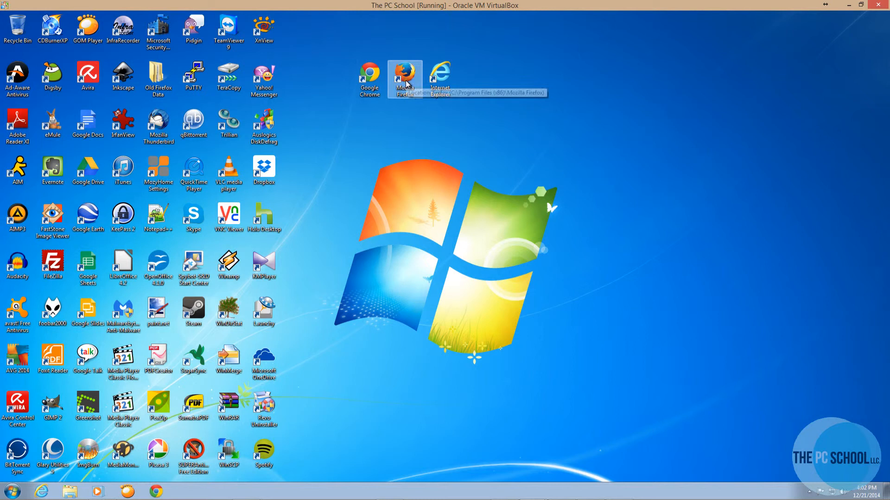
Start Mozilla Firefox, declining to make it the default browser, and move its window toward the middle of the desktop
{"action": "double_click", "coordinate": [405, 83]}
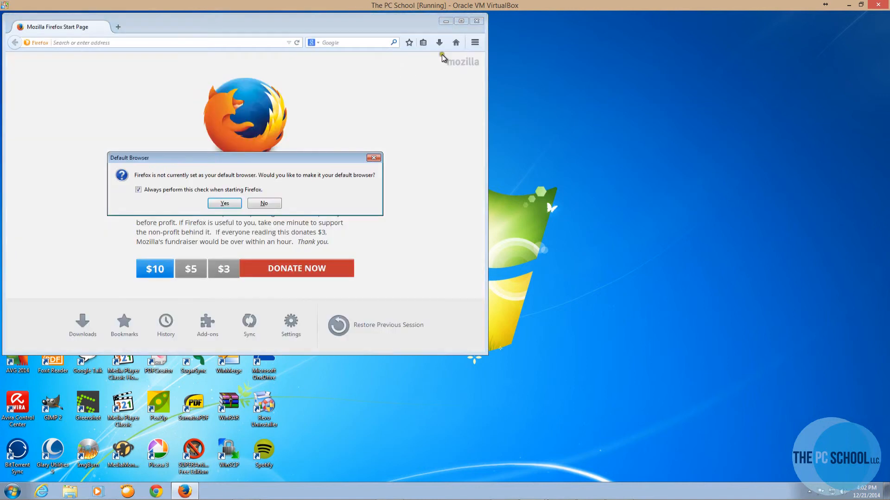
{"action": "left_click", "coordinate": [264, 203]}
{"action": "left_click_drag", "start_coordinate": [389, 27], "coordinate": [471, 69]}
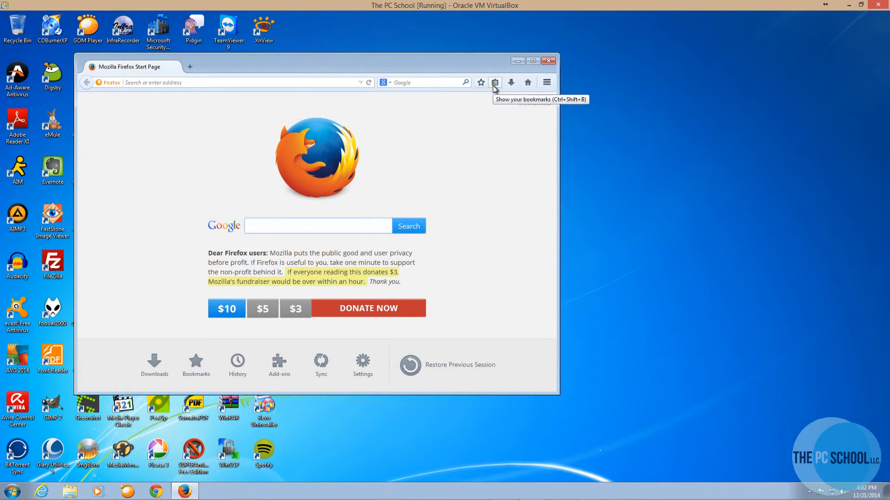
{"action": "left_click", "coordinate": [487, 104]}
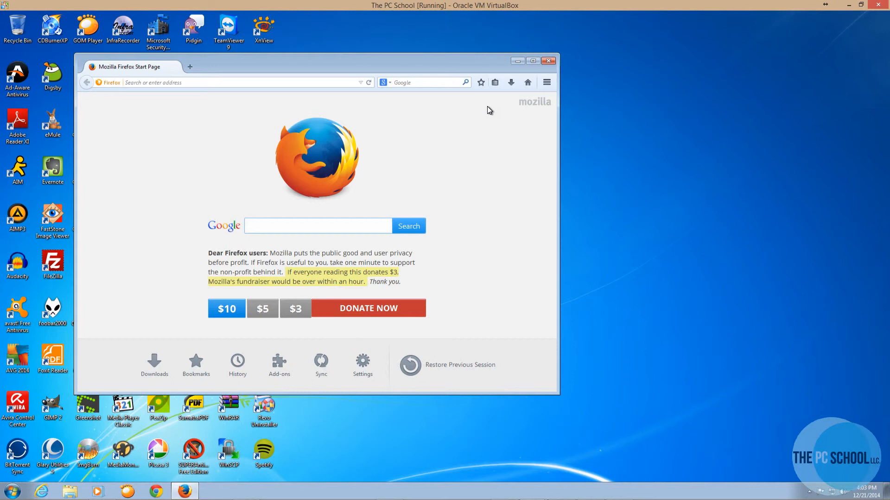
Reset Firefox to its default state from the Troubleshooting Information page and finish the Import Wizard
{"action": "key", "text": "alt"}
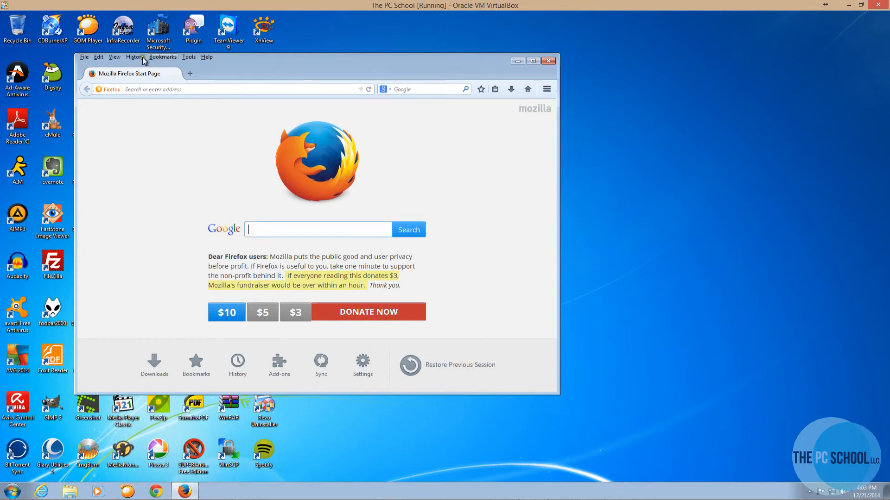
{"action": "left_click", "coordinate": [207, 57]}
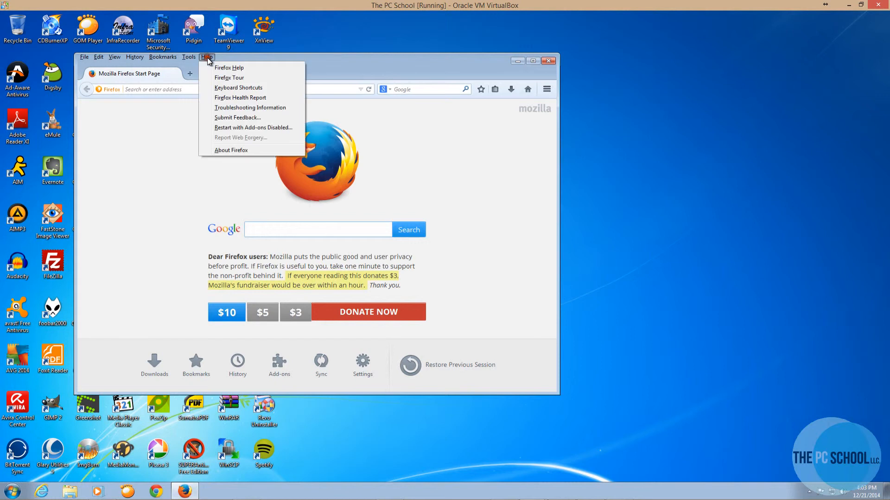
{"action": "left_click", "coordinate": [224, 107]}
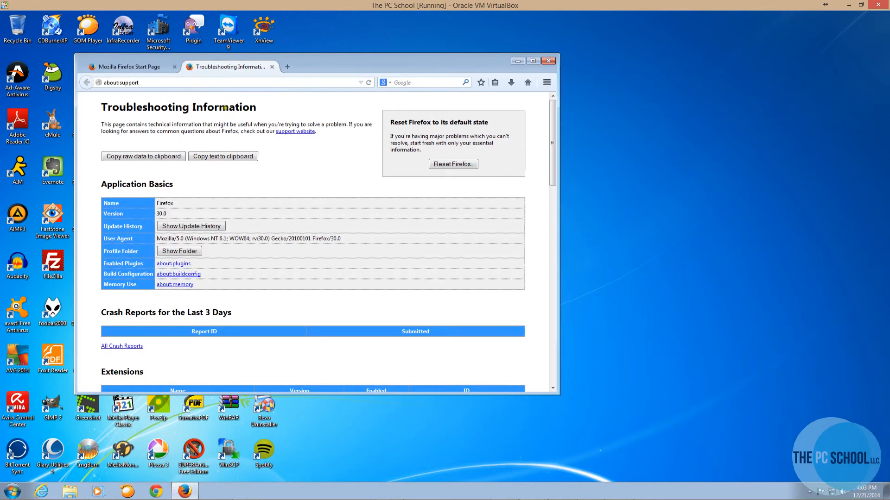
{"action": "left_click", "coordinate": [470, 167]}
{"action": "left_click", "coordinate": [323, 258]}
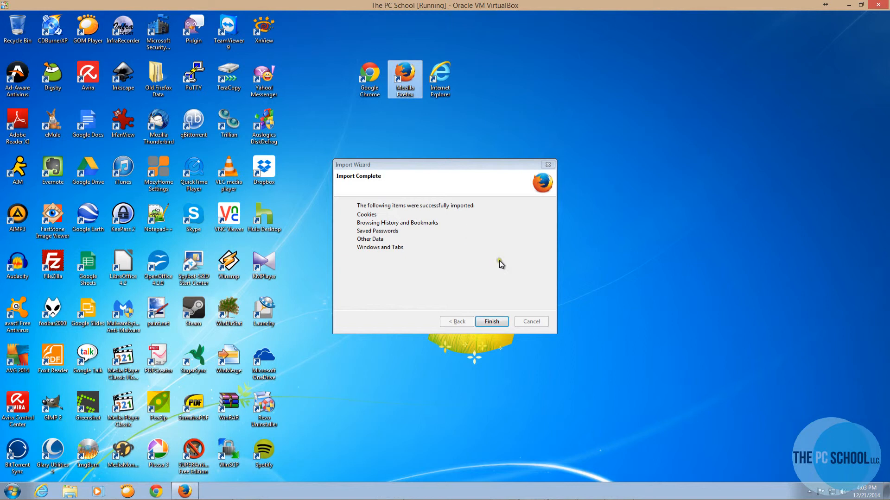
{"action": "key", "text": "Return"}
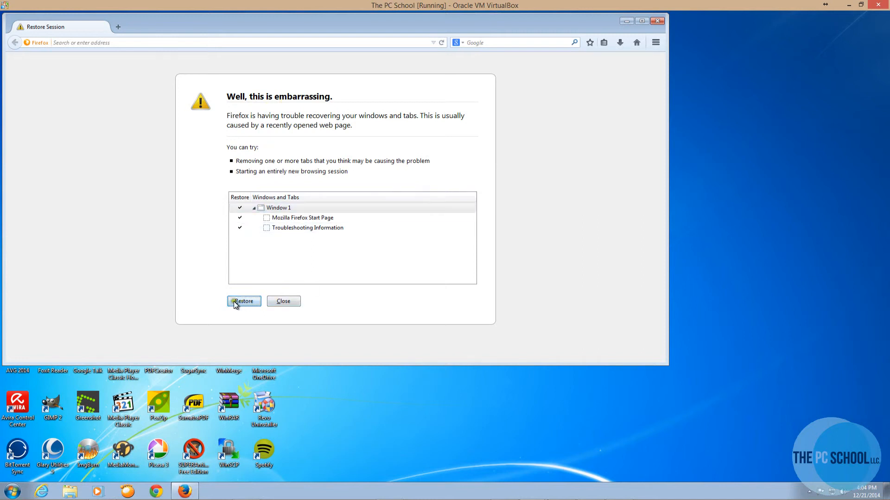
Decline restoring the previous Firefox windows and tabs, starting a fresh session, and close Firefox
{"action": "left_click", "coordinate": [288, 302]}
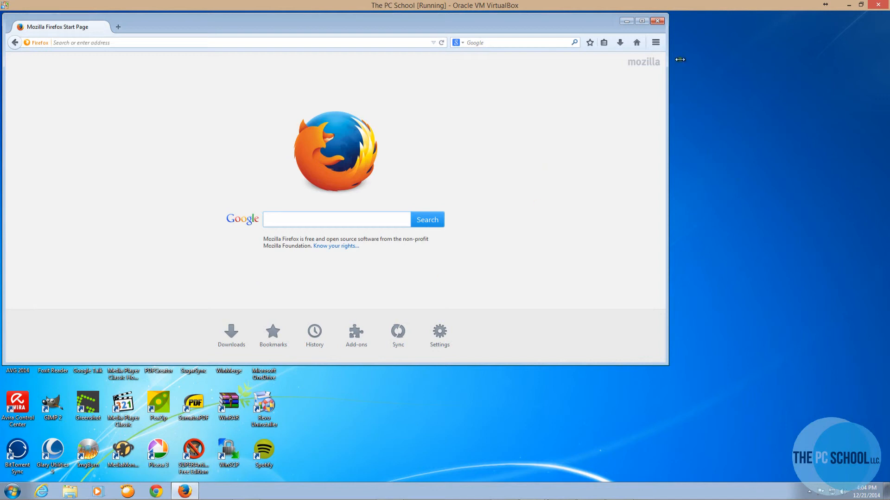
{"action": "left_click", "coordinate": [658, 21]}
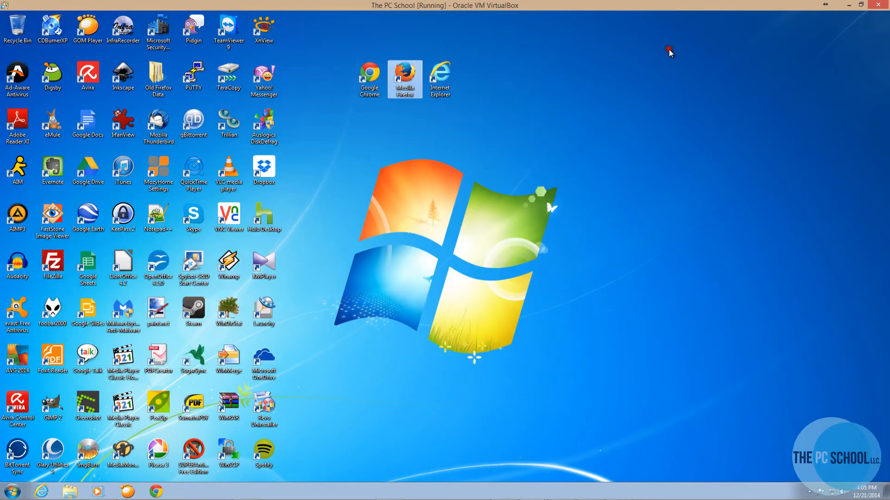
Search Windows for "internet options", open Internet Options, and move its window to a clear area of the desktop
{"action": "left_click", "coordinate": [447, 79]}
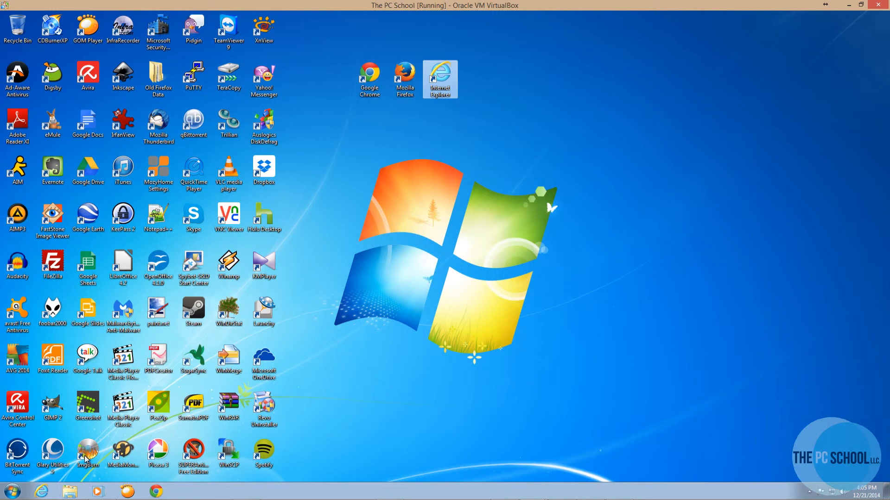
{"action": "left_click", "coordinate": [13, 494]}
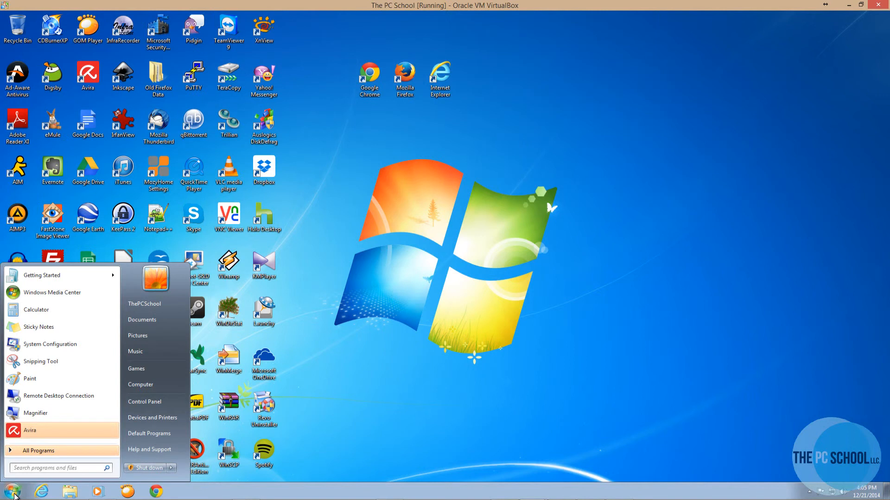
{"action": "left_click", "coordinate": [63, 469]}
{"action": "type", "text": "internet"}
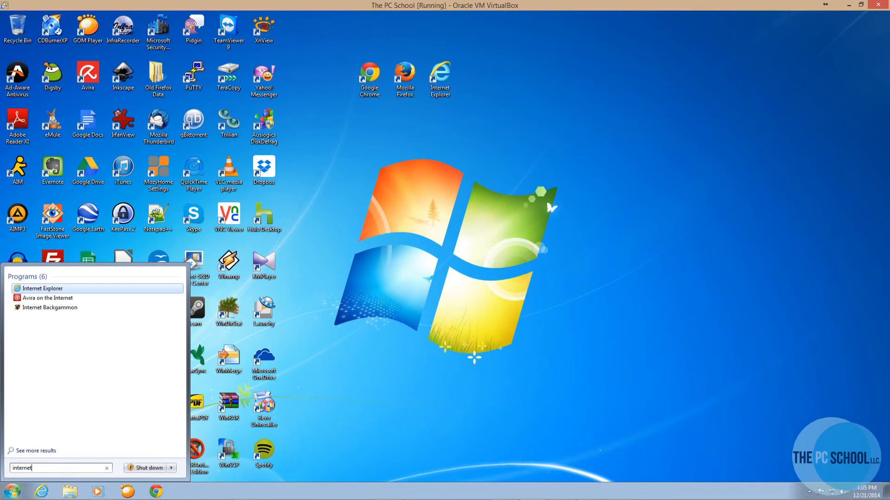
{"action": "type", "text": " options"}
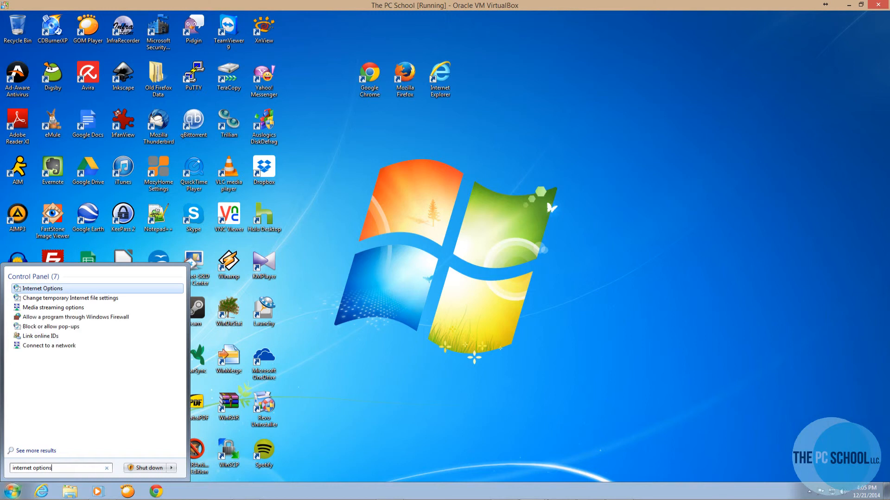
{"action": "key", "text": "Return"}
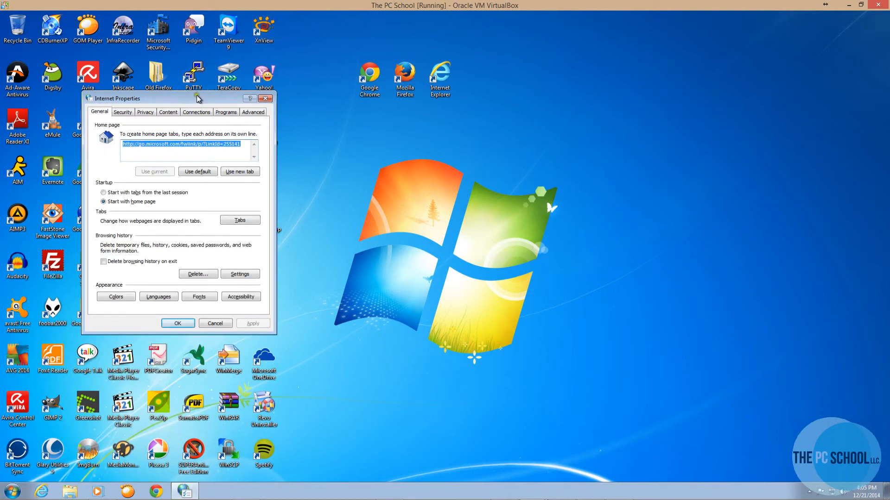
{"action": "left_click_drag", "start_coordinate": [196, 99], "coordinate": [550, 128]}
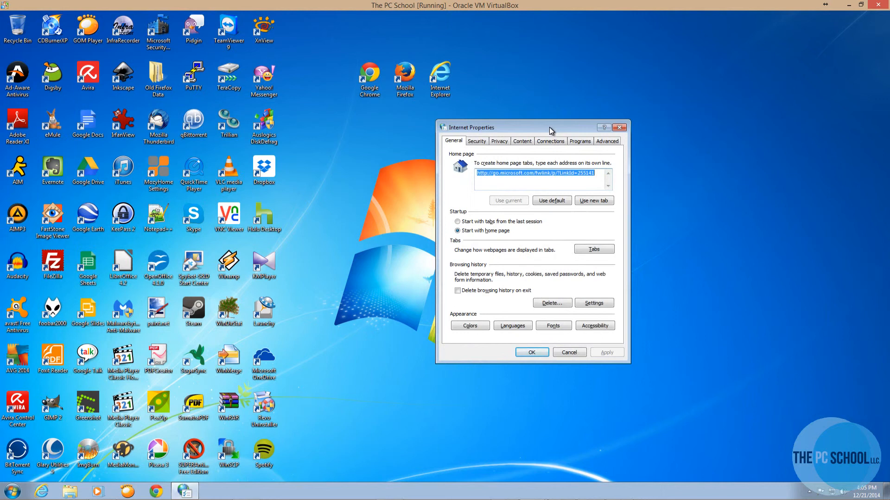
Open Internet Properties the alternative way, by running the command inetcpl.cpl, and nudge its window slightly
{"action": "key", "text": "super+r"}
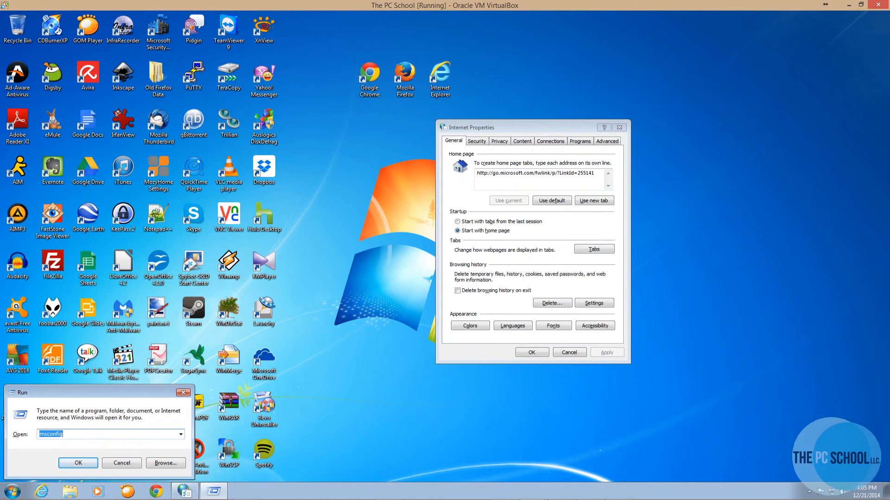
{"action": "type", "text": "inetcpl.cp"}
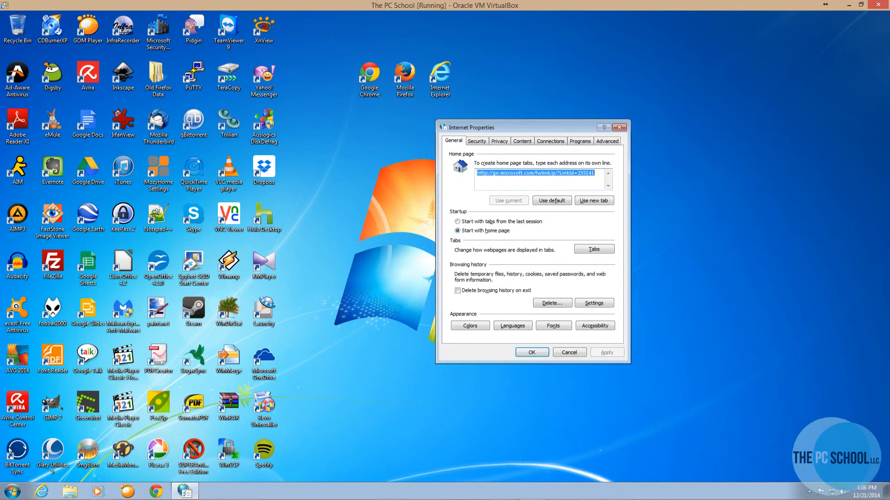
{"action": "mouse_move", "coordinate": [493, 132]}
{"action": "left_mouse_down"}
{"action": "mouse_move", "coordinate": [441, 131]}
{"action": "mouse_move", "coordinate": [497, 135]}
{"action": "left_mouse_up"}
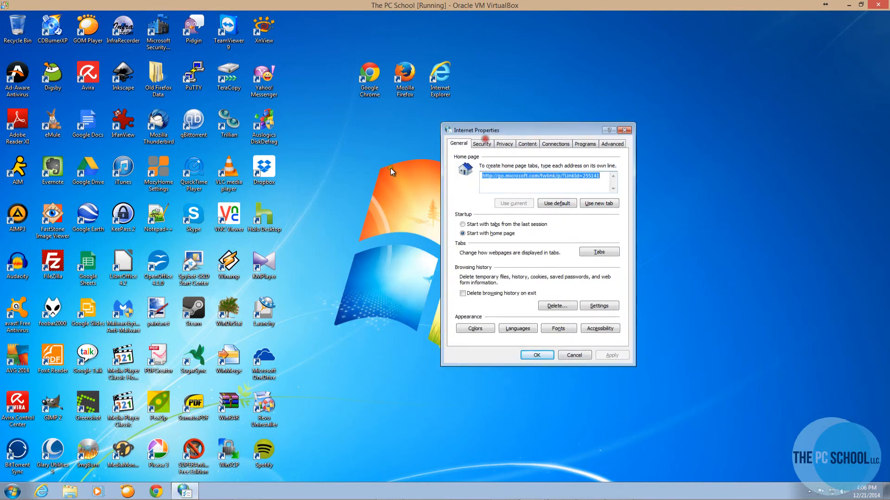
{"action": "left_click", "coordinate": [13, 494]}
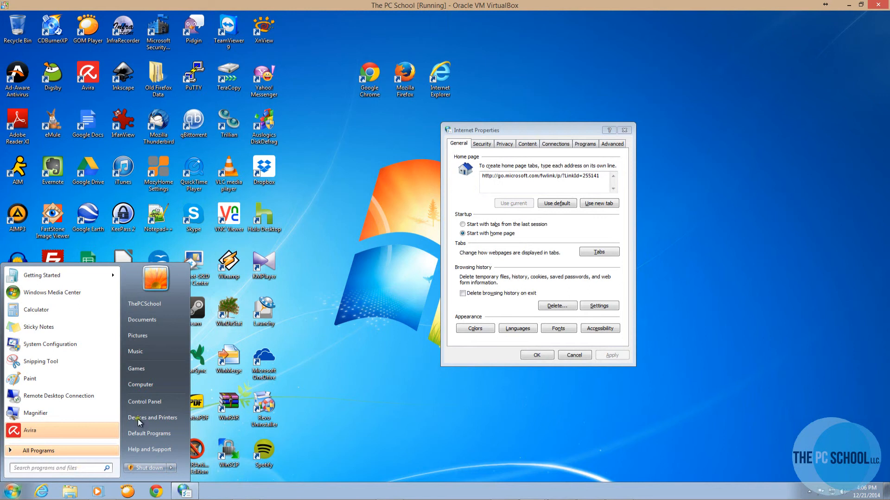
{"action": "left_click", "coordinate": [12, 491]}
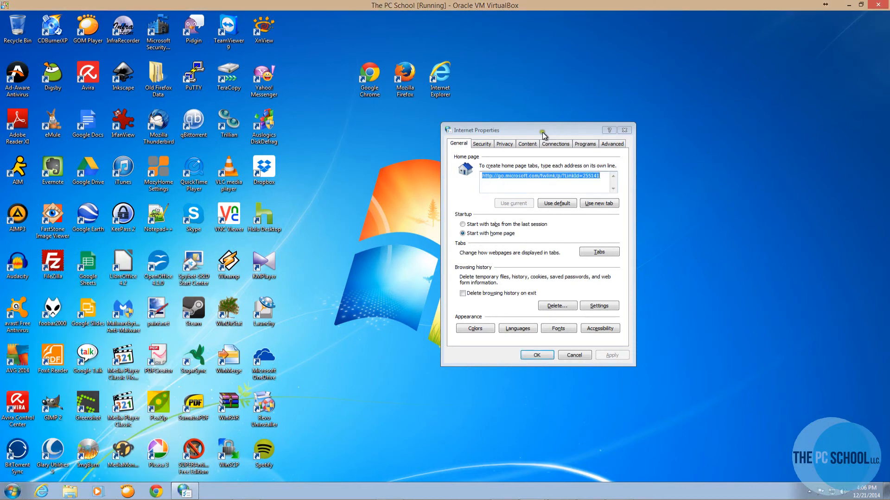
Reset all Internet Explorer settings from the advanced Internet Properties, with Delete personal settings enabled, and close the finished reset
{"action": "left_click_drag", "start_coordinate": [527, 133], "coordinate": [471, 134]}
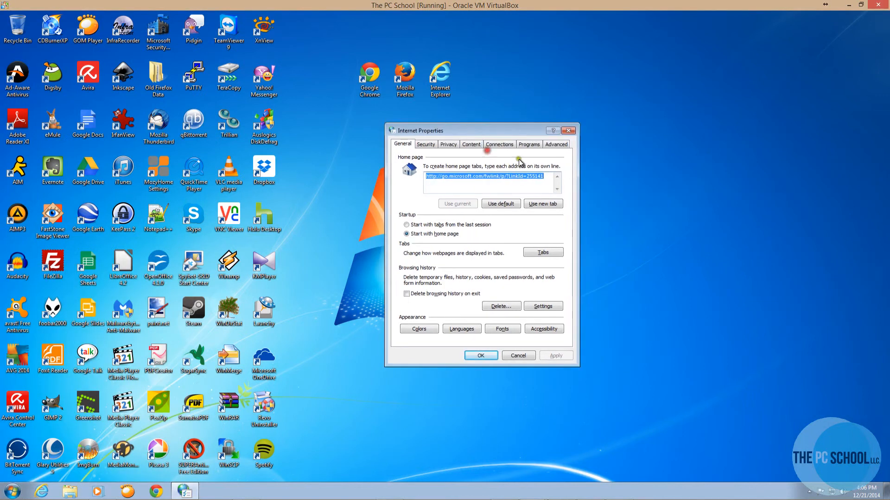
{"action": "left_click", "coordinate": [554, 147]}
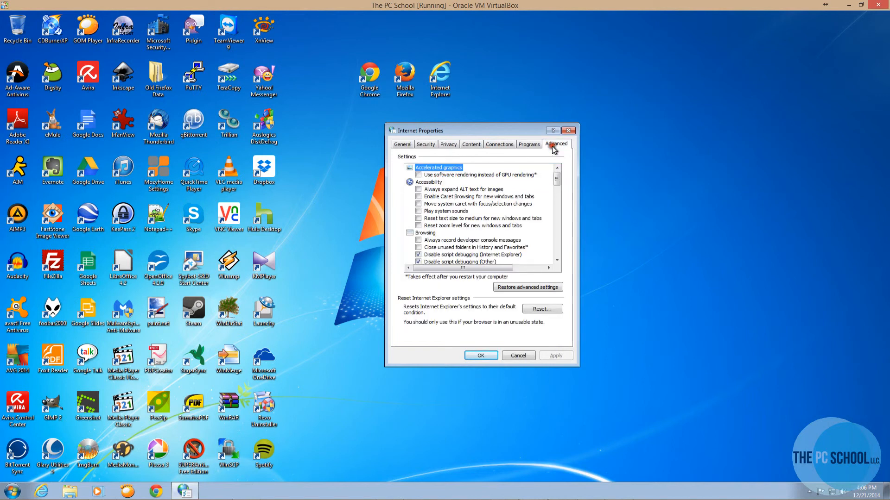
{"action": "left_click", "coordinate": [555, 310]}
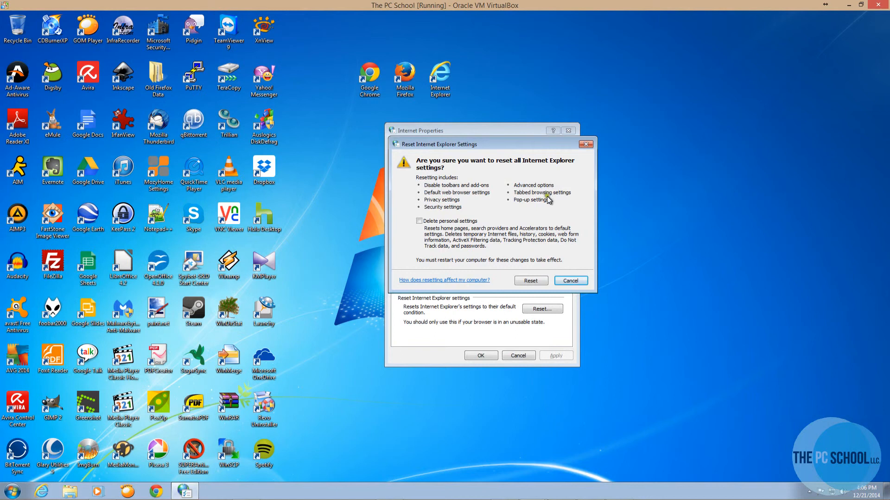
{"action": "left_click", "coordinate": [420, 222]}
{"action": "left_click", "coordinate": [533, 282]}
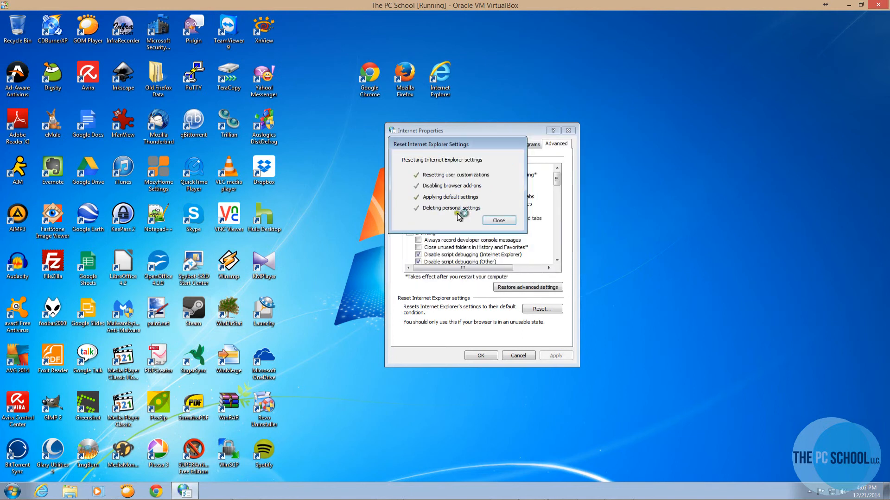
{"action": "left_click", "coordinate": [501, 221]}
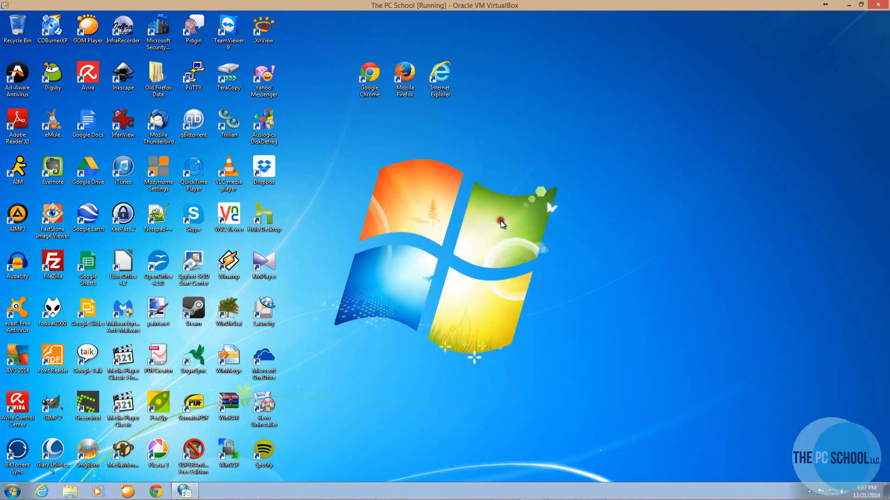
Start Internet Explorer, accept the recommended security, privacy and compatibility settings, and close it with all its tabs
{"action": "double_click", "coordinate": [452, 80]}
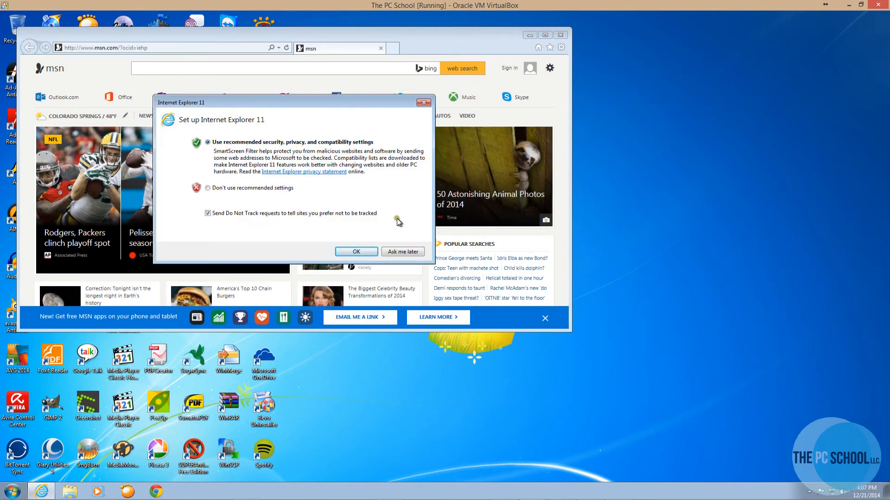
{"action": "left_click", "coordinate": [365, 253]}
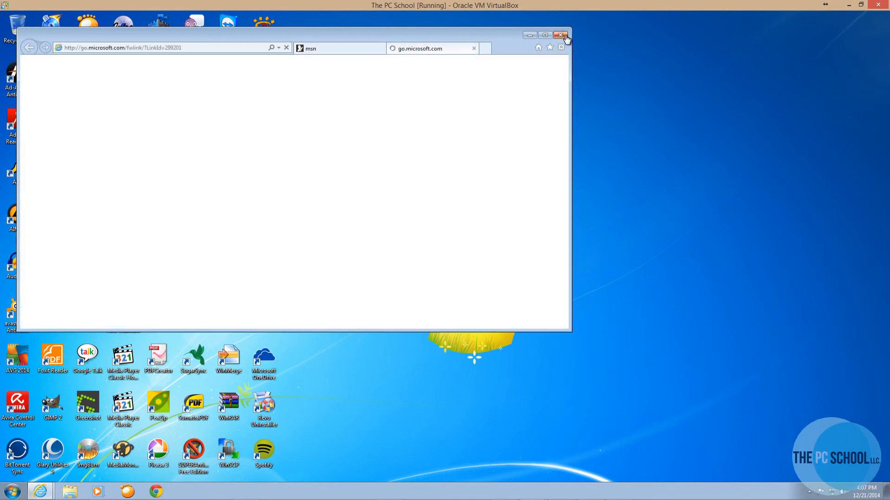
{"action": "left_click", "coordinate": [561, 38]}
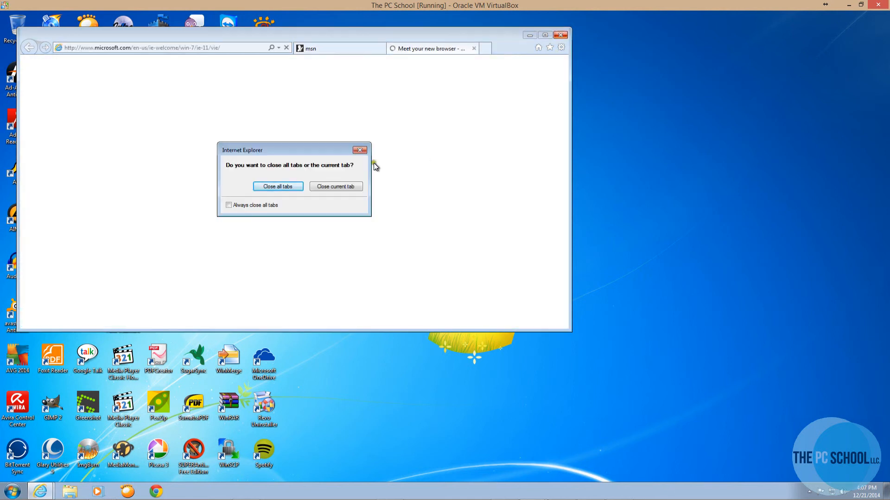
{"action": "left_click", "coordinate": [277, 188]}
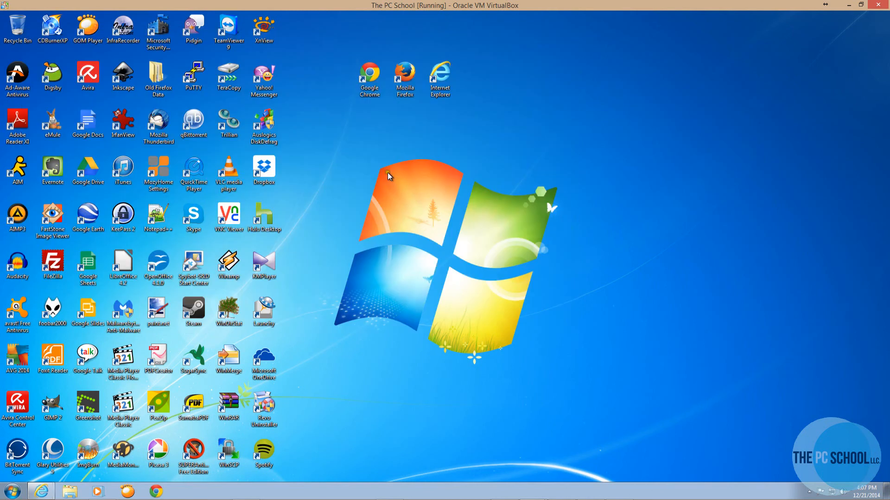
Start Google Chrome and open its Settings page
{"action": "double_click", "coordinate": [373, 90]}
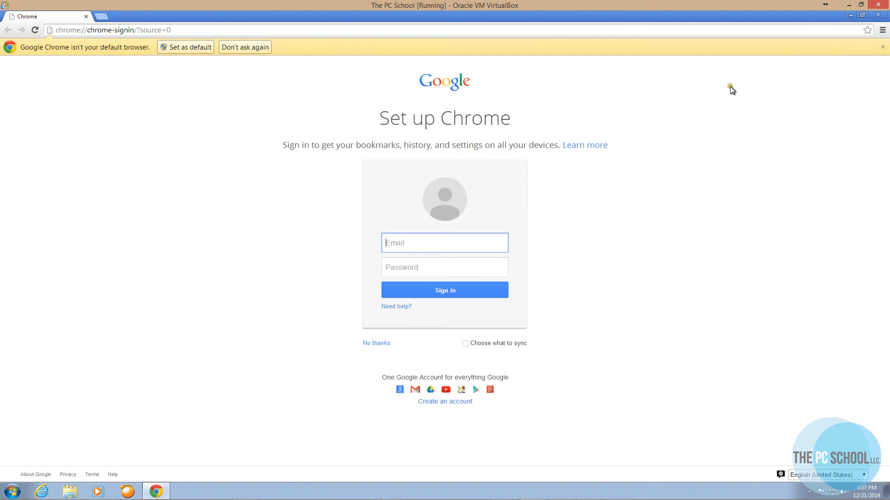
{"action": "left_click", "coordinate": [882, 32]}
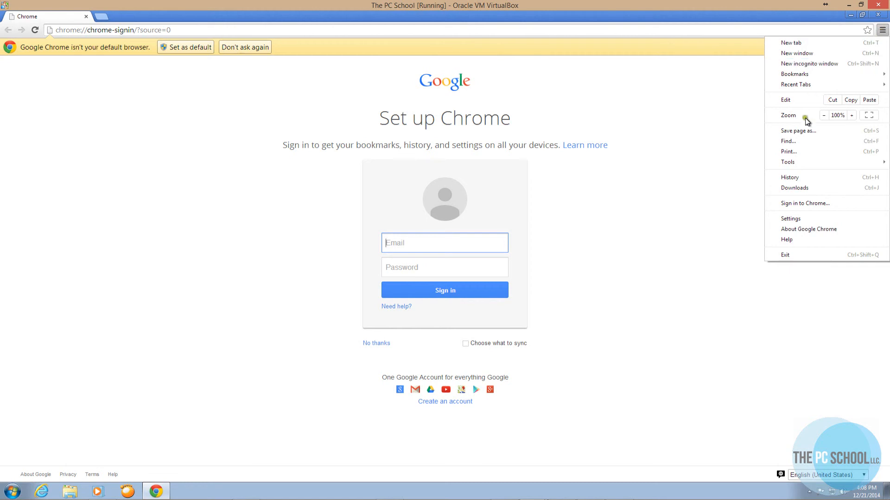
{"action": "left_click", "coordinate": [806, 221]}
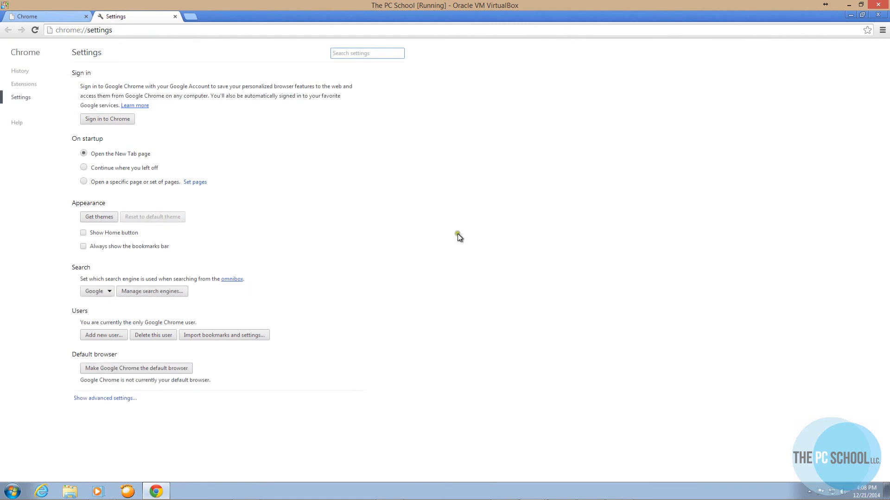
Reset the browser settings to their original defaults from Chrome's advanced settings, and close the browser
{"action": "left_click", "coordinate": [96, 401]}
{"action": "left_click_drag", "start_coordinate": [885, 175], "coordinate": [855, 455]}
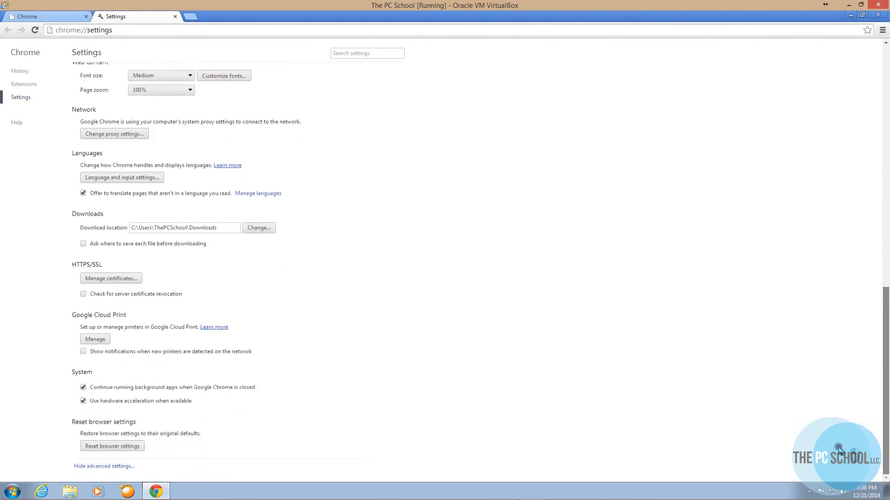
{"action": "left_click", "coordinate": [125, 447]}
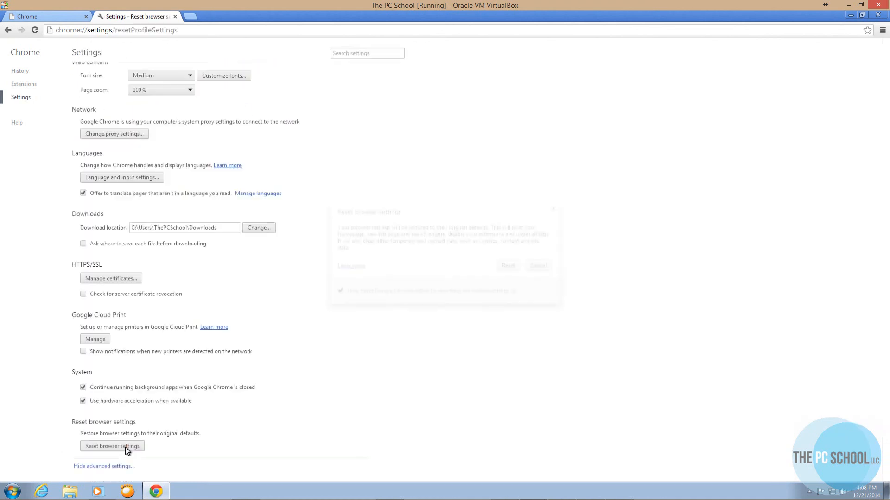
{"action": "left_click", "coordinate": [506, 274]}
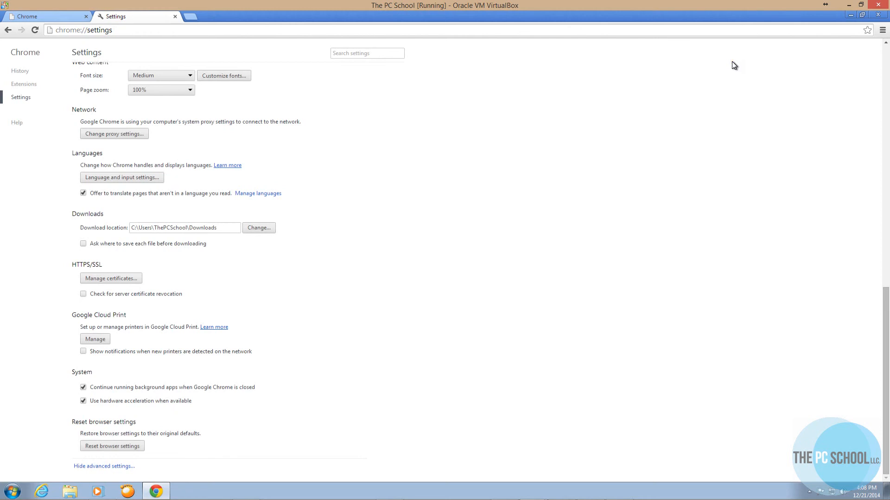
{"action": "left_click", "coordinate": [877, 14]}
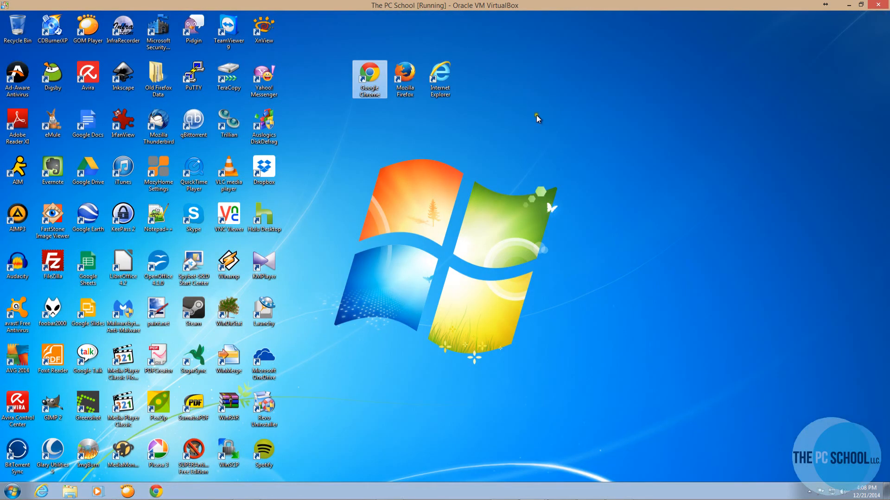
Start Internet Explorer from the desktop and open its Internet Options
{"action": "left_click", "coordinate": [432, 80]}
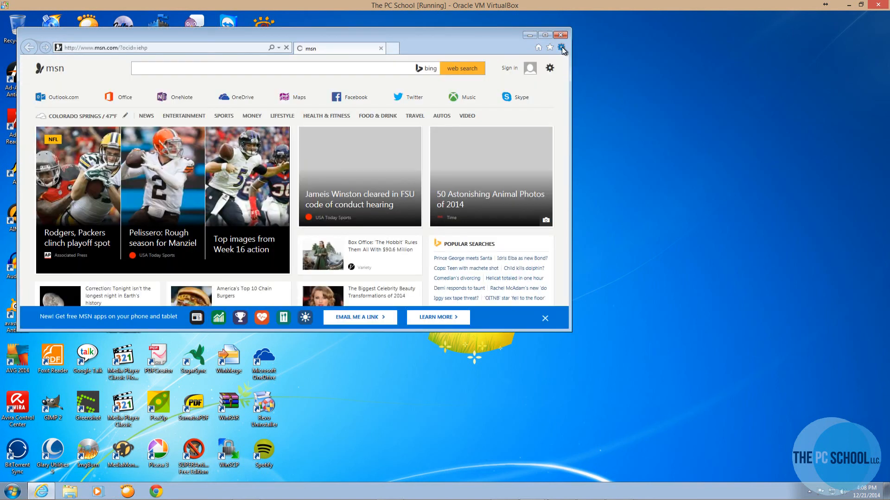
{"action": "left_click", "coordinate": [562, 47]}
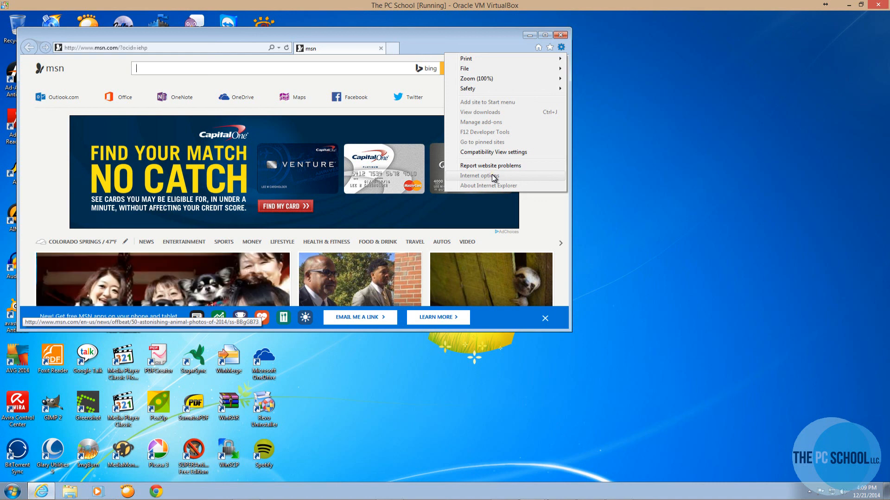
{"action": "left_click", "coordinate": [502, 40]}
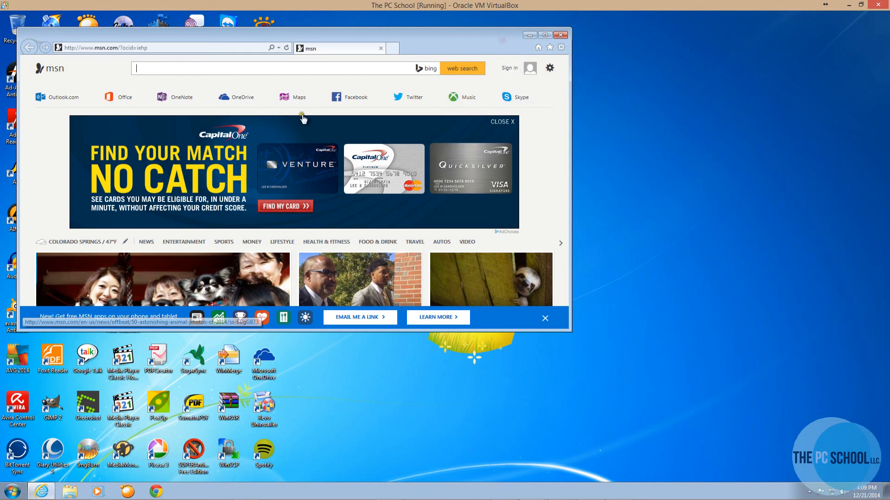
{"action": "left_click", "coordinate": [562, 48]}
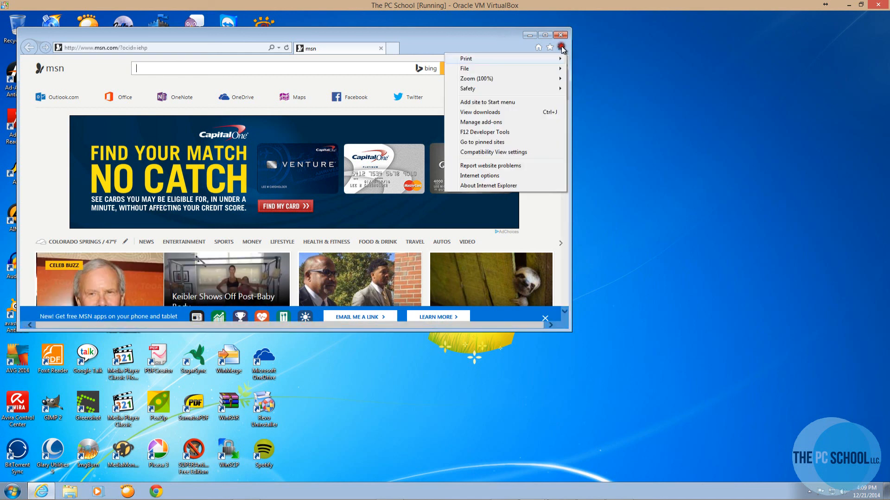
{"action": "left_click", "coordinate": [495, 178]}
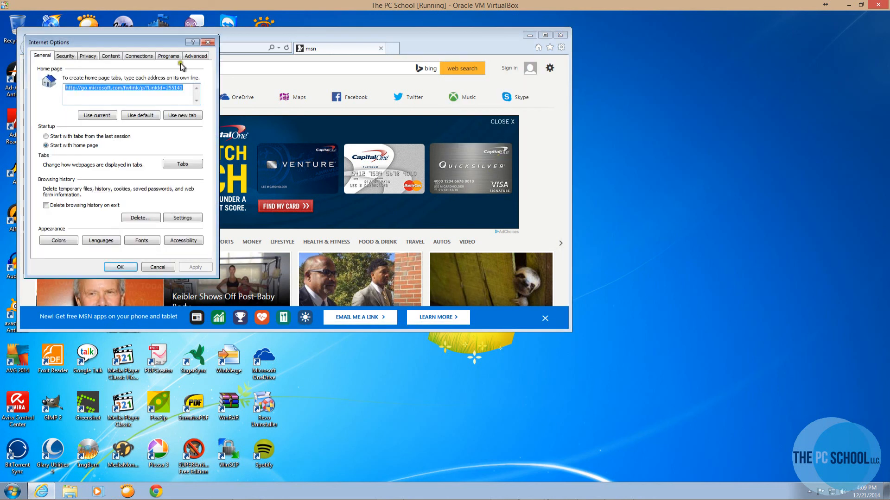
Reset all Internet Explorer settings from the advanced Internet Options, with Delete personal settings enabled
{"action": "left_click", "coordinate": [196, 56]}
{"action": "left_click", "coordinate": [182, 221]}
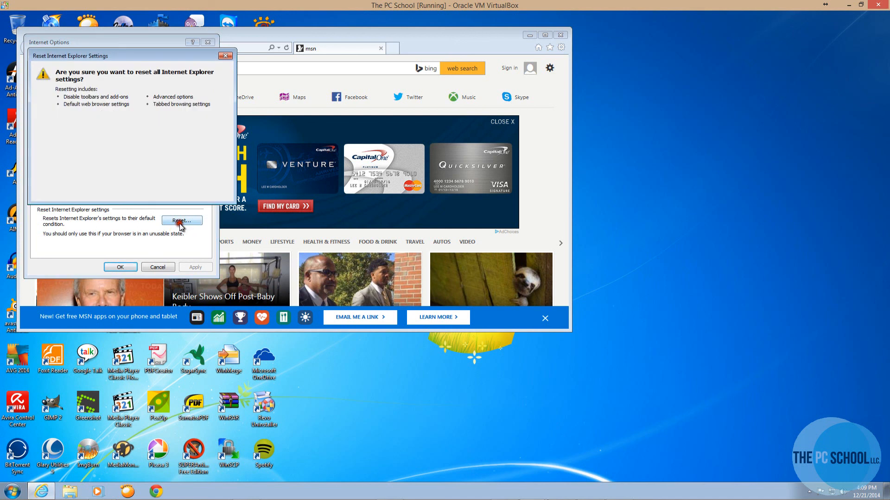
{"action": "left_click", "coordinate": [71, 137]}
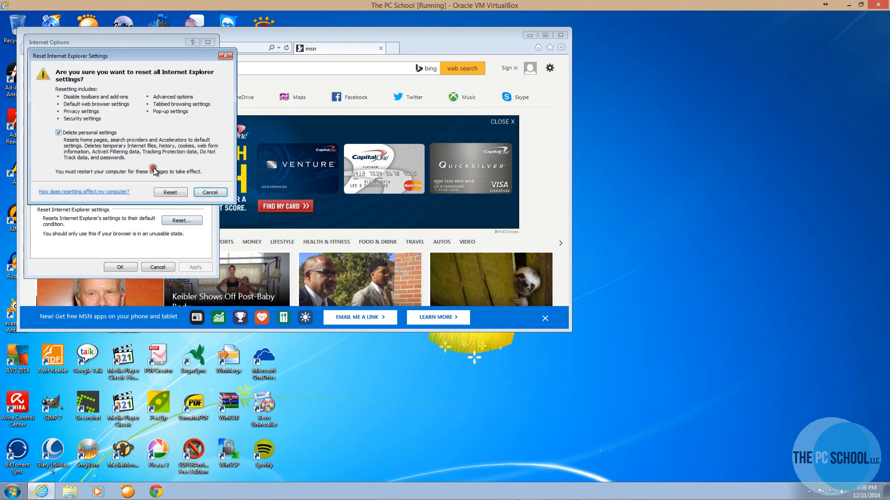
{"action": "left_click", "coordinate": [170, 192]}
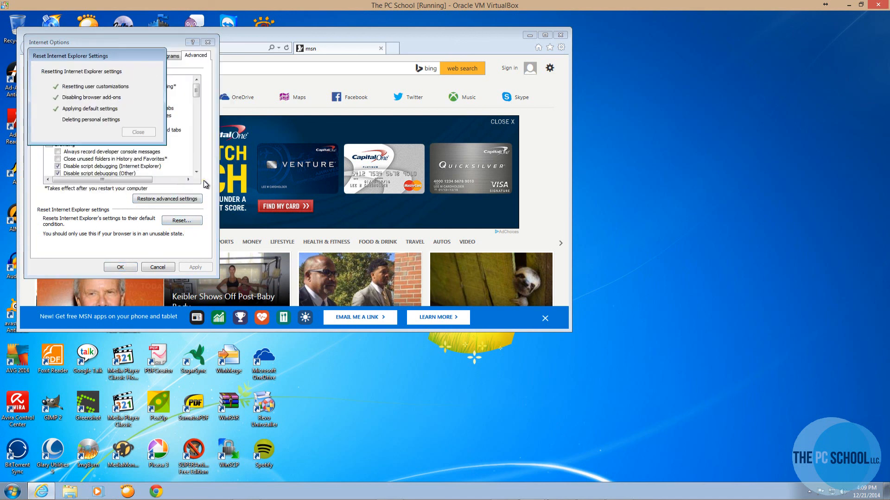